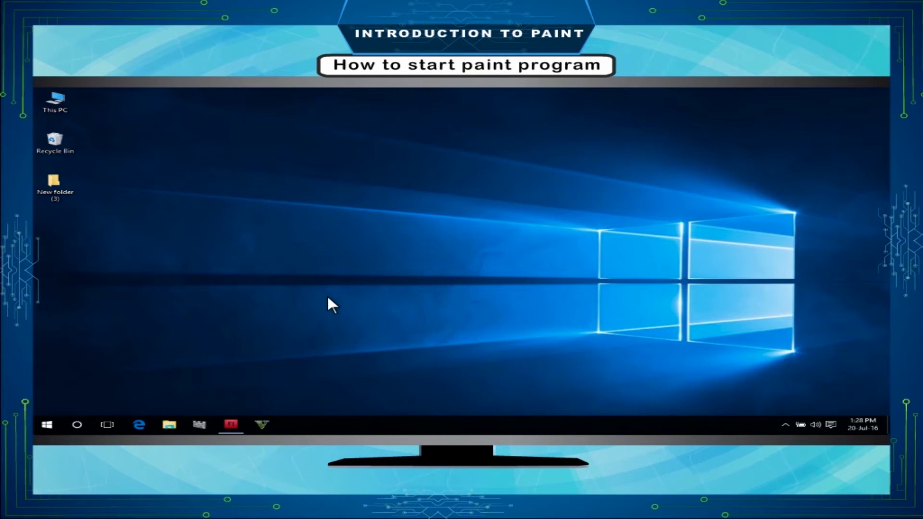
# Launch Paint from Start > All apps > Windows Accessories to get a blank Untitled canvas
pyautogui.click(47, 425)
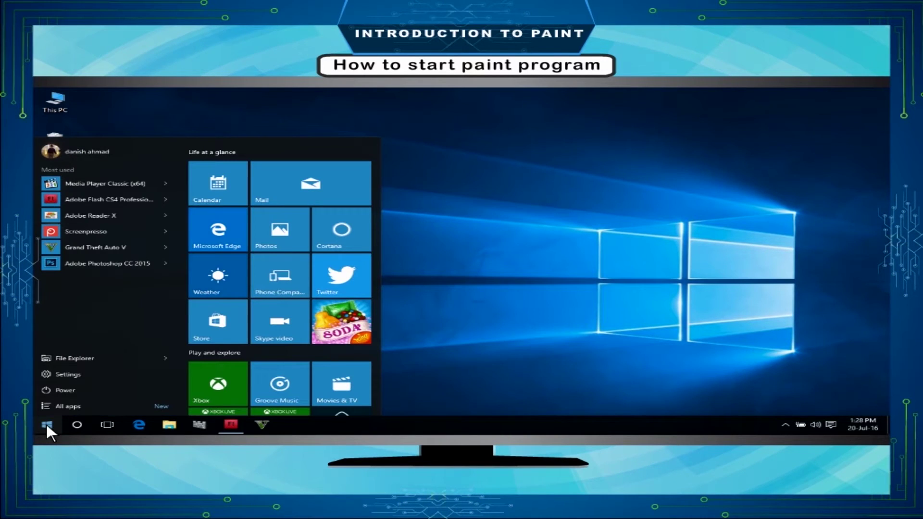
pyautogui.click(72, 406)
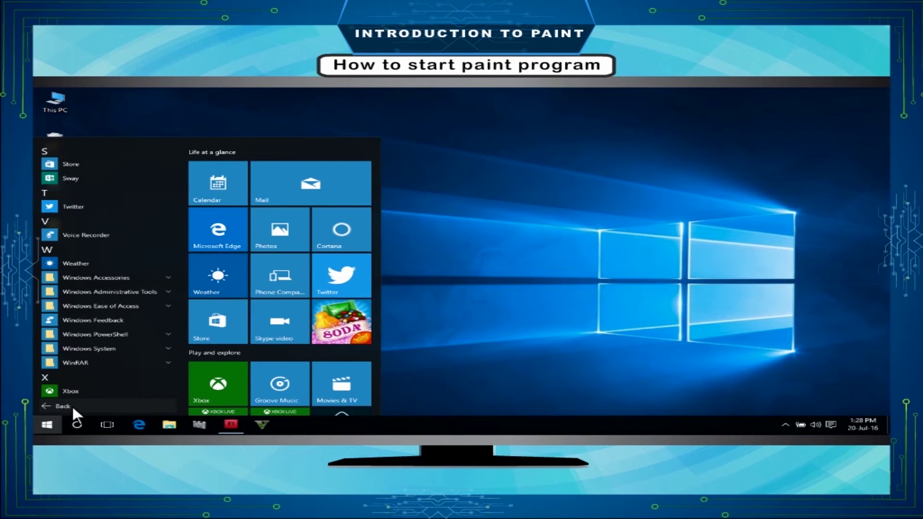
pyautogui.click(157, 277)
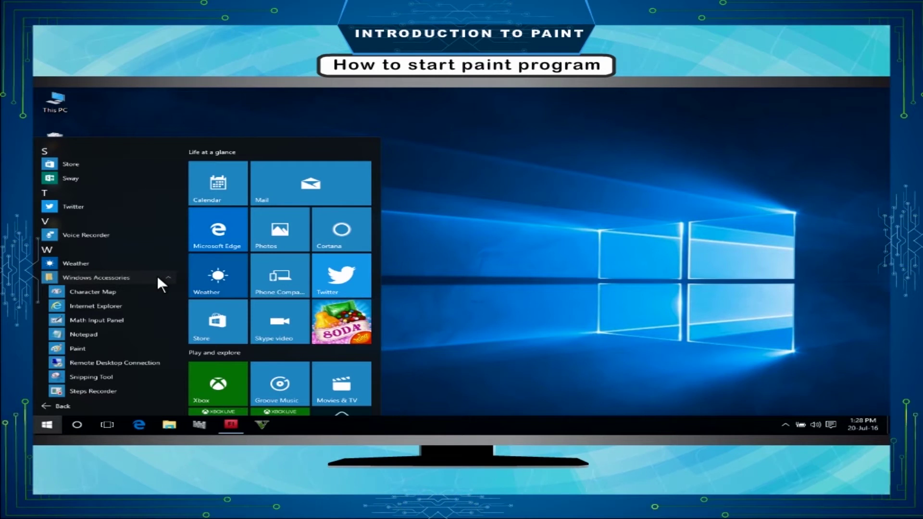
pyautogui.click(76, 348)
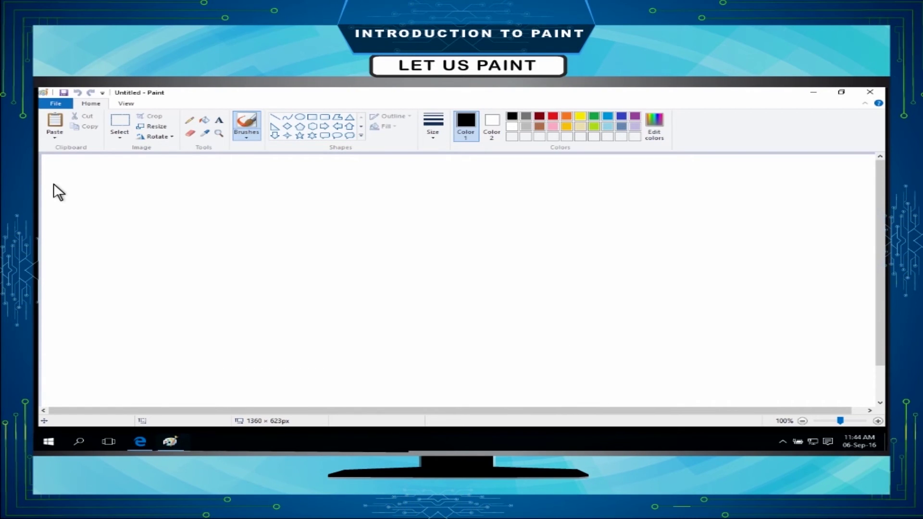
# Draw two matching ovals, one above the other, on the canvas's left side
pyautogui.click(298, 116)
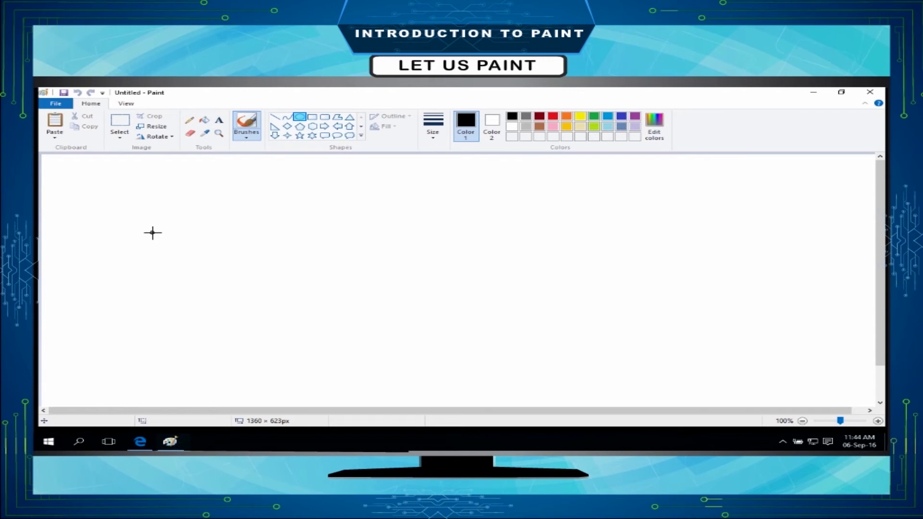
pyautogui.moveTo(147, 232); pyautogui.dragTo(338, 277)
pyautogui.moveTo(147, 304); pyautogui.dragTo(339, 349)
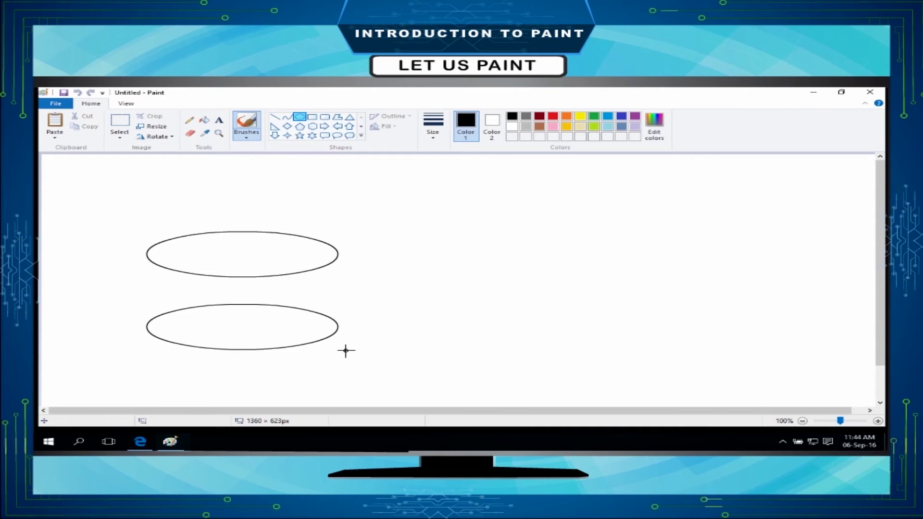
pyautogui.click(433, 130)
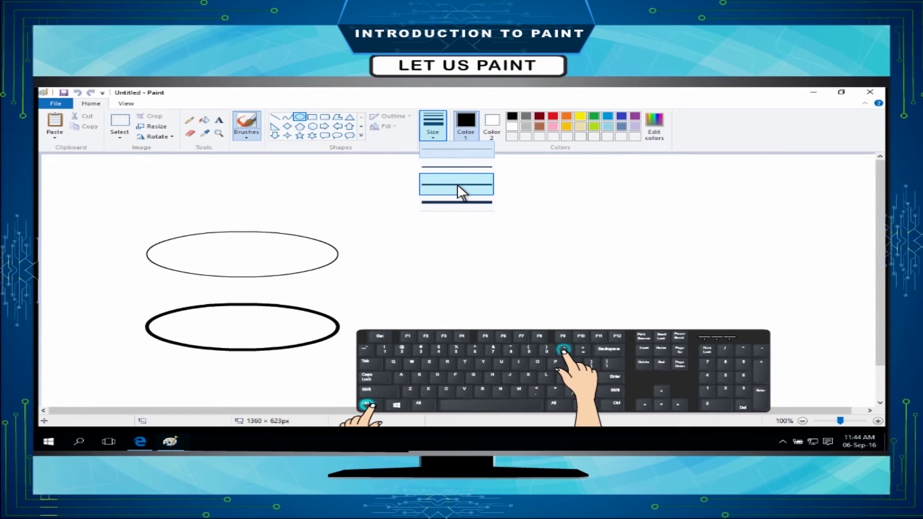
# Connect the two ovals with a thin vertical line to form the cylinder's side
pyautogui.click(584, 225)
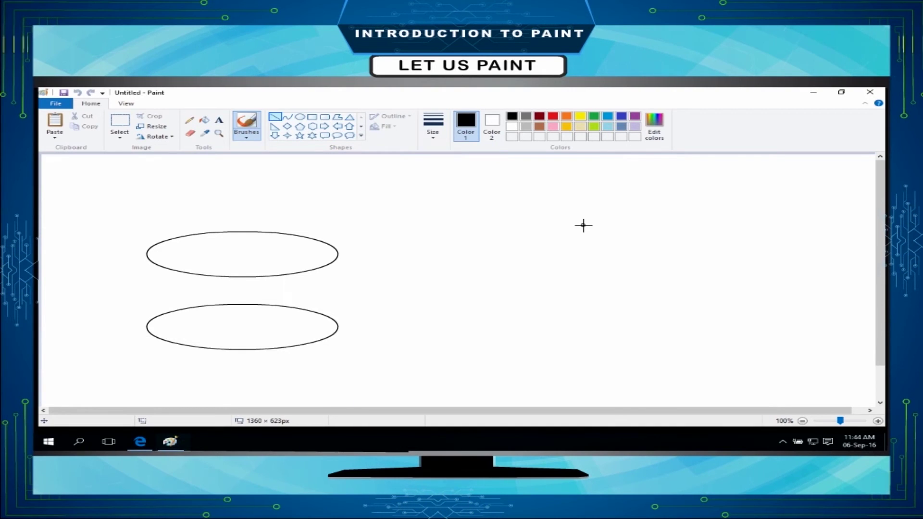
pyautogui.click(275, 116)
pyautogui.moveTo(338, 254); pyautogui.dragTo(337, 326)
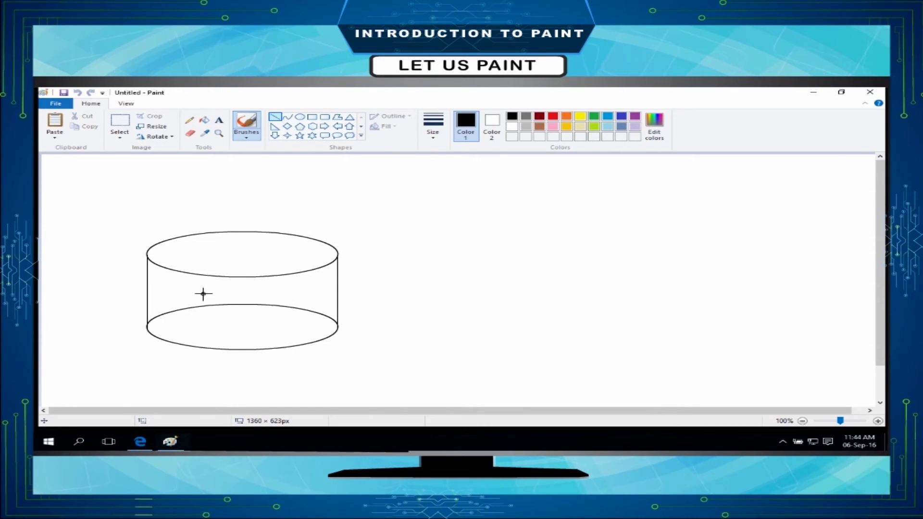
pyautogui.click(432, 127)
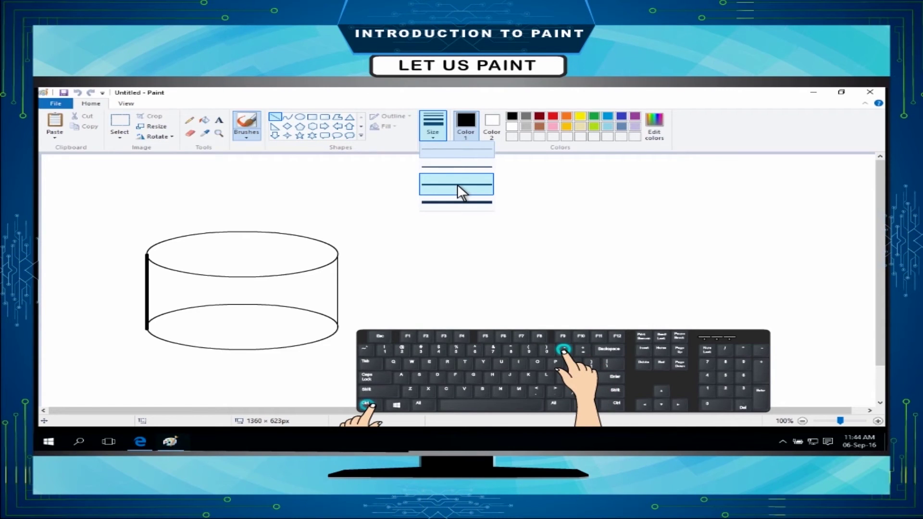
pyautogui.click(583, 225)
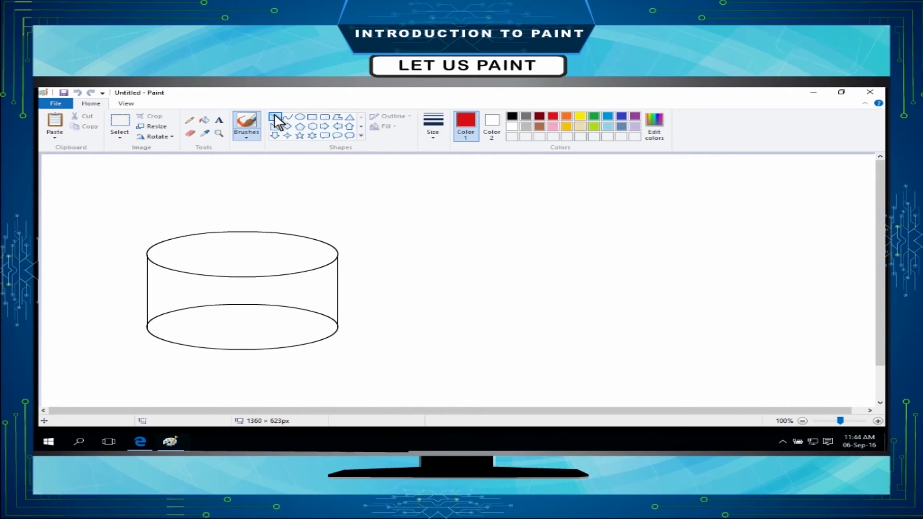
# Draw six vertical candle lines standing on the cake's top
pyautogui.moveTo(162, 255); pyautogui.dragTo(163, 209)
pyautogui.moveTo(193, 244); pyautogui.dragTo(194, 198)
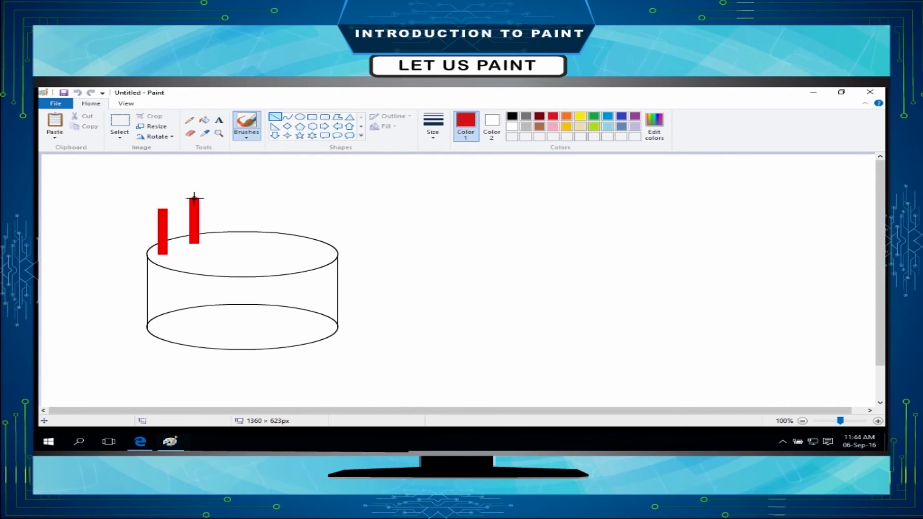
pyautogui.moveTo(224, 263); pyautogui.dragTo(224, 217)
pyautogui.moveTo(255, 244); pyautogui.dragTo(255, 198)
pyautogui.moveTo(286, 262); pyautogui.dragTo(286, 217)
pyautogui.moveTo(320, 255); pyautogui.dragTo(320, 209)
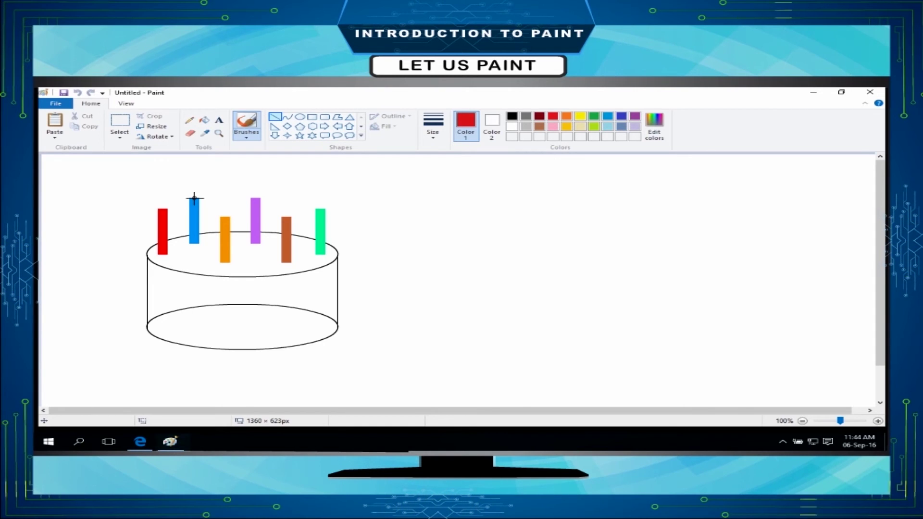
# Add small yellow oval flames on top of the candles
pyautogui.click(580, 117)
pyautogui.click(300, 117)
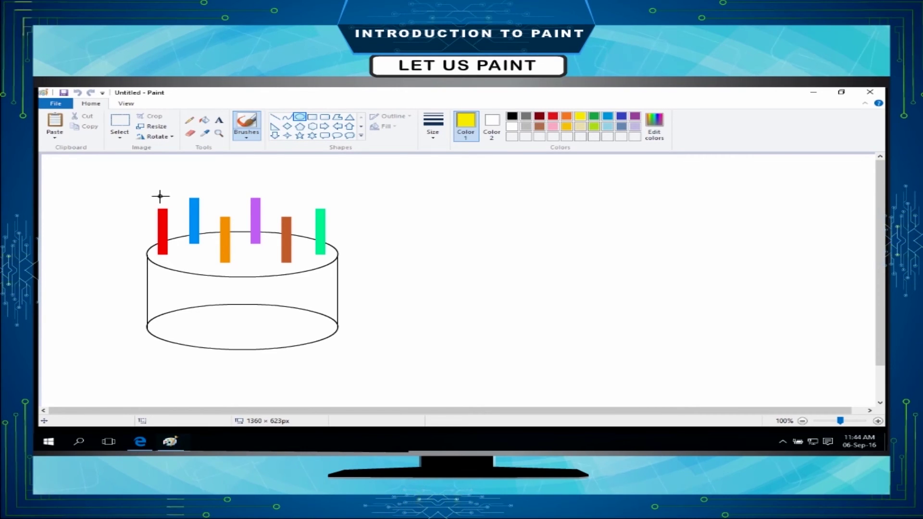
pyautogui.moveTo(189, 183); pyautogui.dragTo(199, 200)
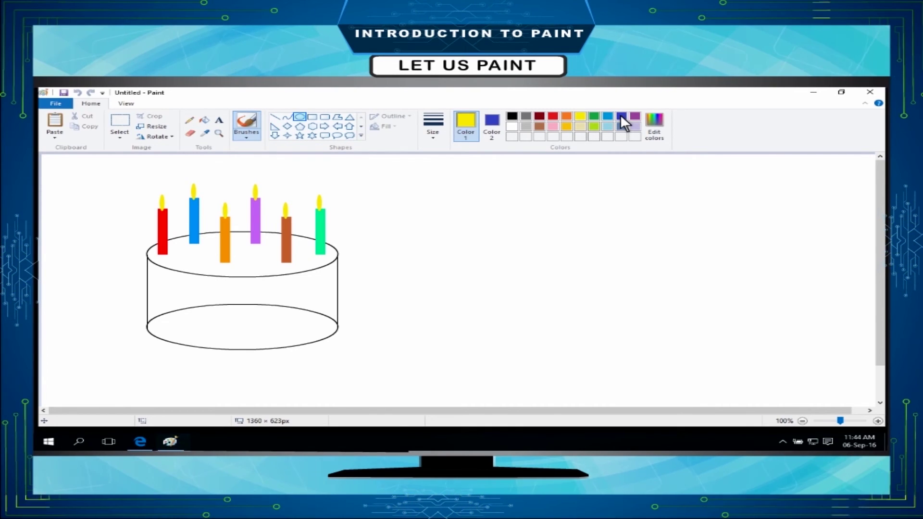
# Fill the cake's top with yellow and its body with blue
pyautogui.click(205, 121)
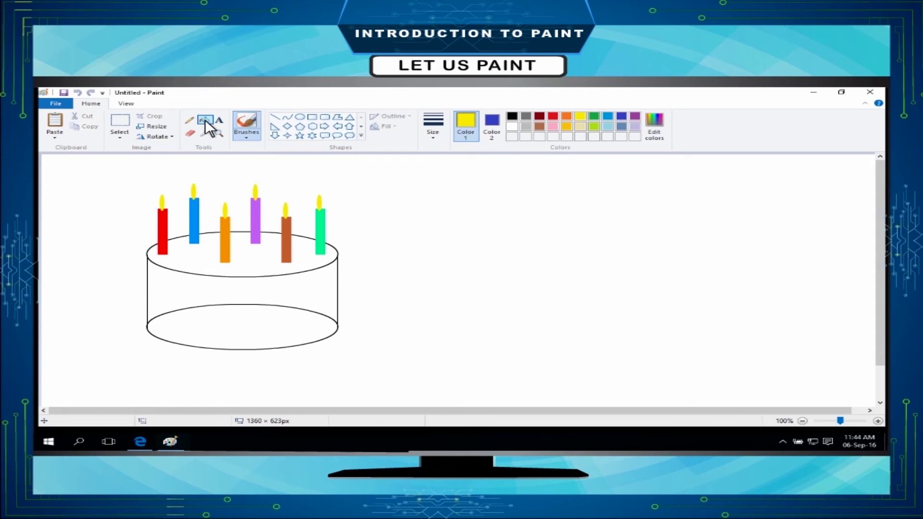
pyautogui.click(257, 268)
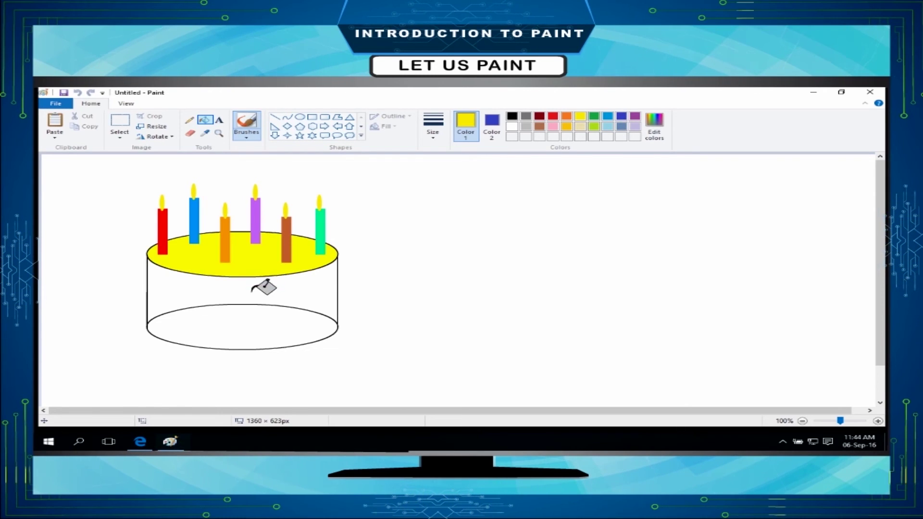
pyautogui.rightClick(247, 312)
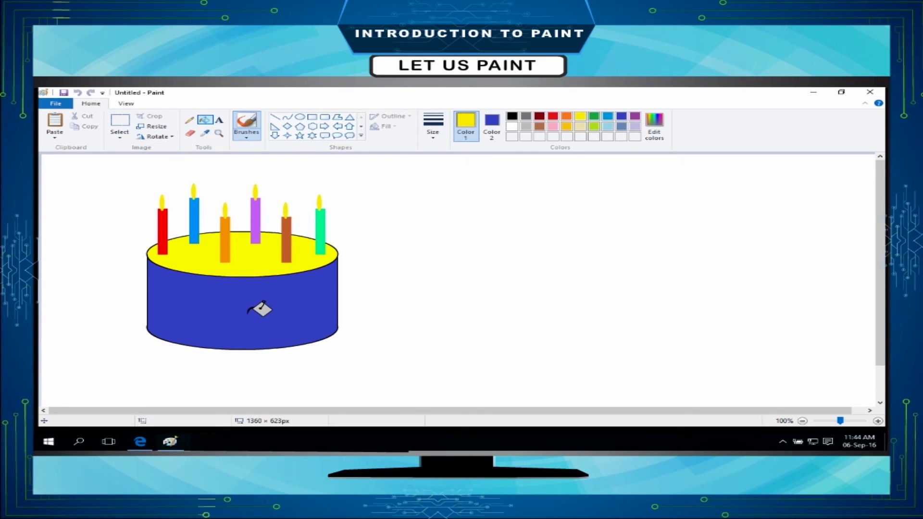
# Write in black the Happy Birthday greeting with the recipient's name, 'From:', and the sender's name
pyautogui.click(219, 121)
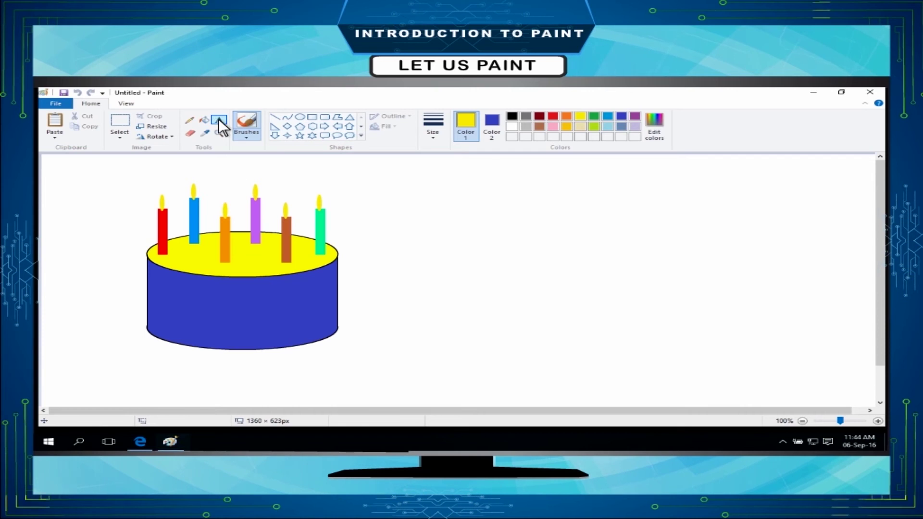
pyautogui.click(512, 116)
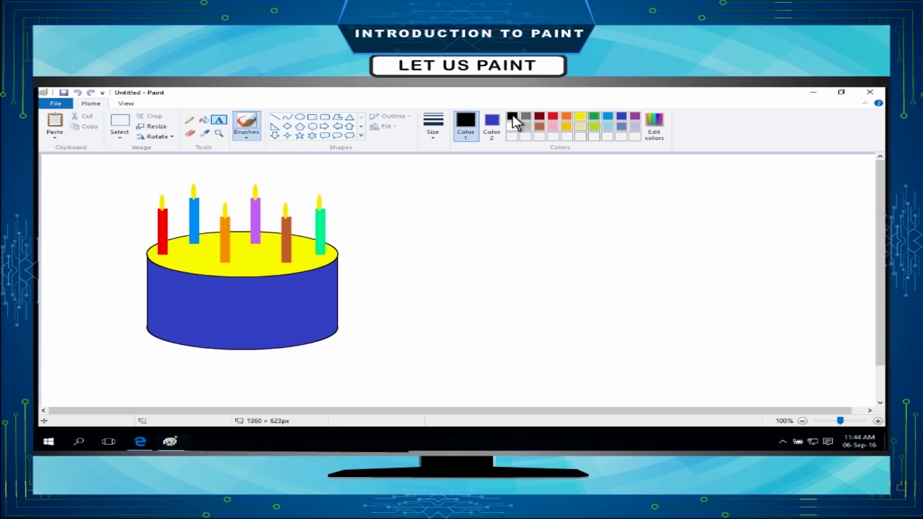
pyautogui.click(497, 225)
pyautogui.write('Happy Birthday Vikki')
pyautogui.press('Return')
pyautogui.press('Return')
pyautogui.write('From:')
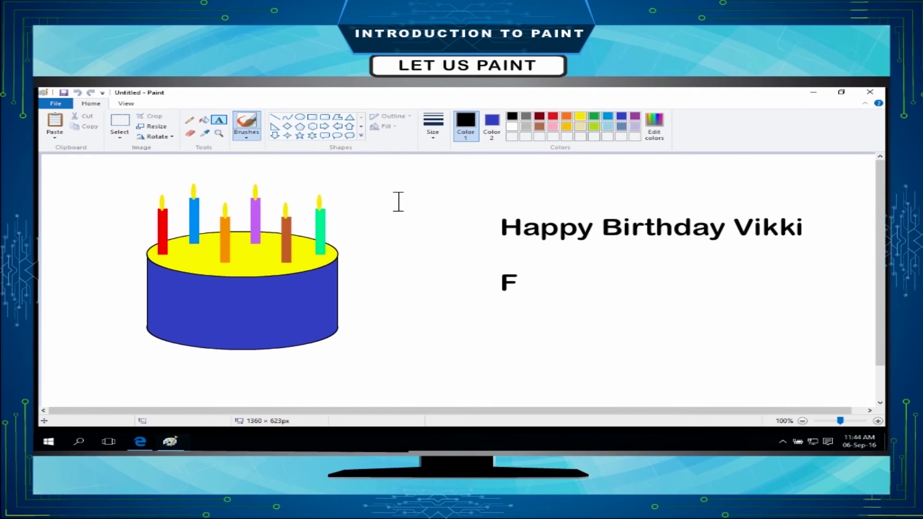
pyautogui.press('Return')
pyautogui.write('Rahul')
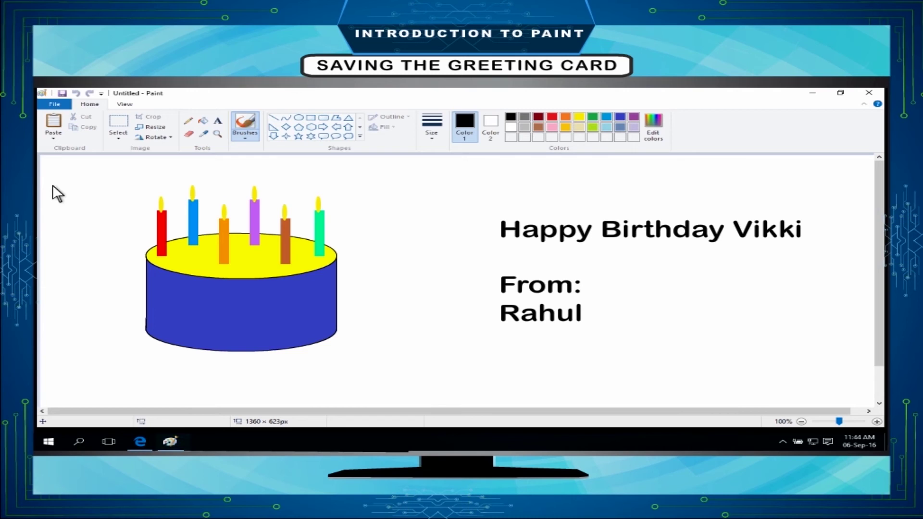
# Start saving the card as a PNG with the file name 'Greeting Card'
pyautogui.click(58, 103)
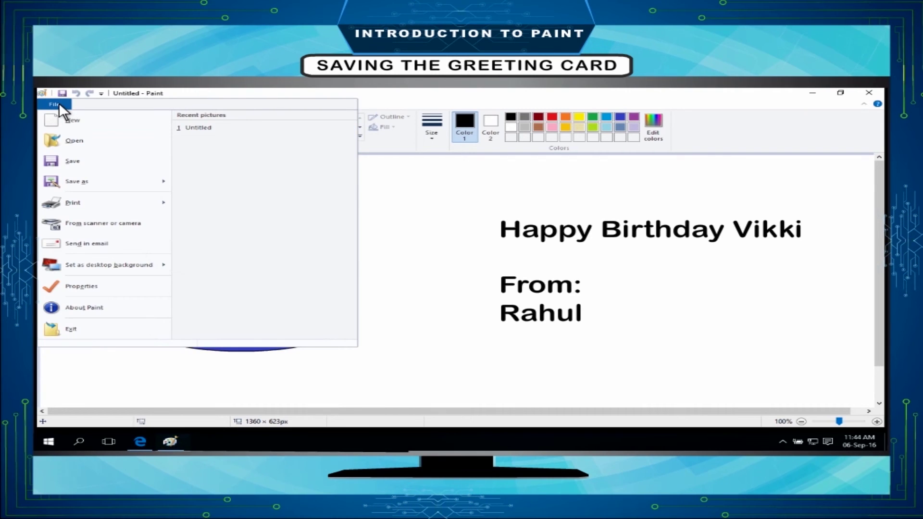
pyautogui.click(82, 162)
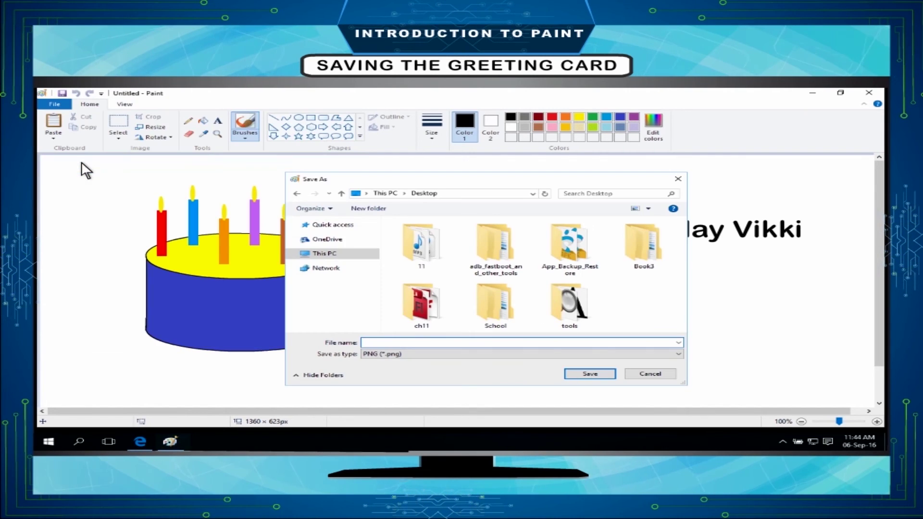
pyautogui.click(410, 355)
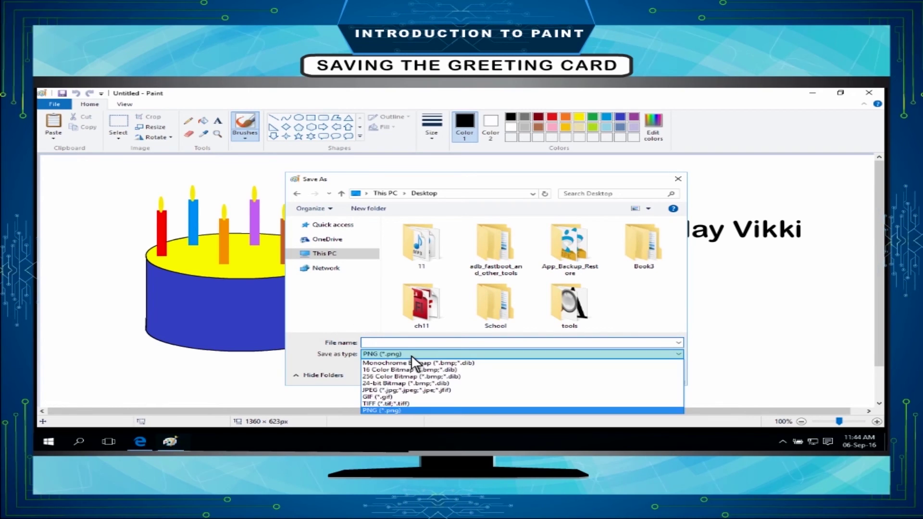
pyautogui.click(431, 408)
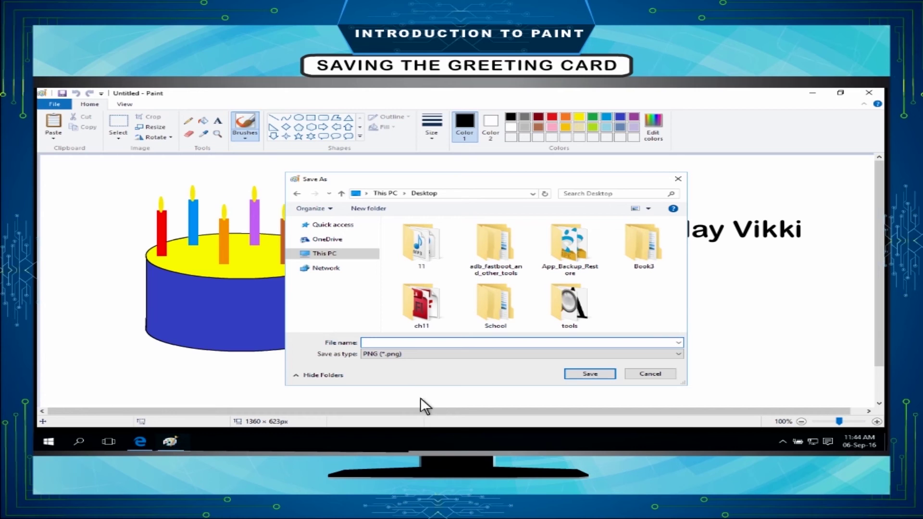
pyautogui.click(364, 342)
pyautogui.write('Greeting Card')
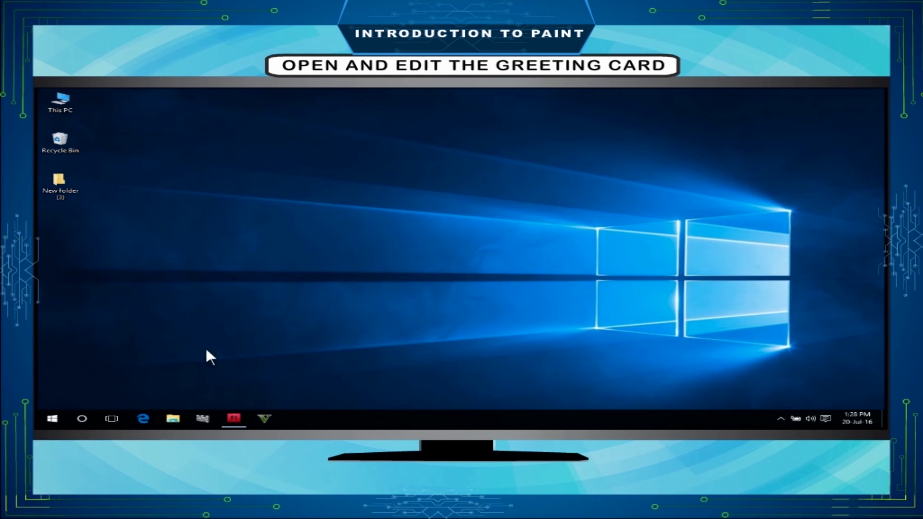
# Expand Windows Accessories under All apps in the Start menu
pyautogui.click(53, 419)
pyautogui.click(77, 400)
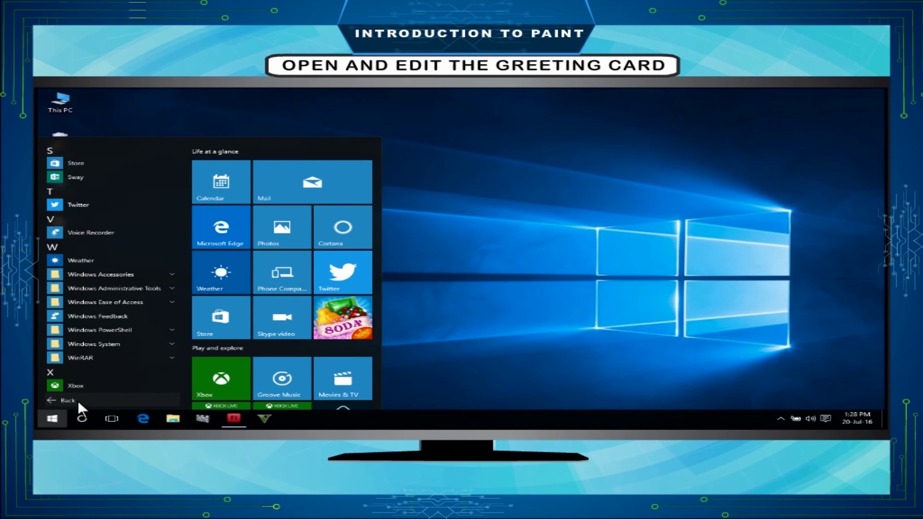
pyautogui.click(161, 273)
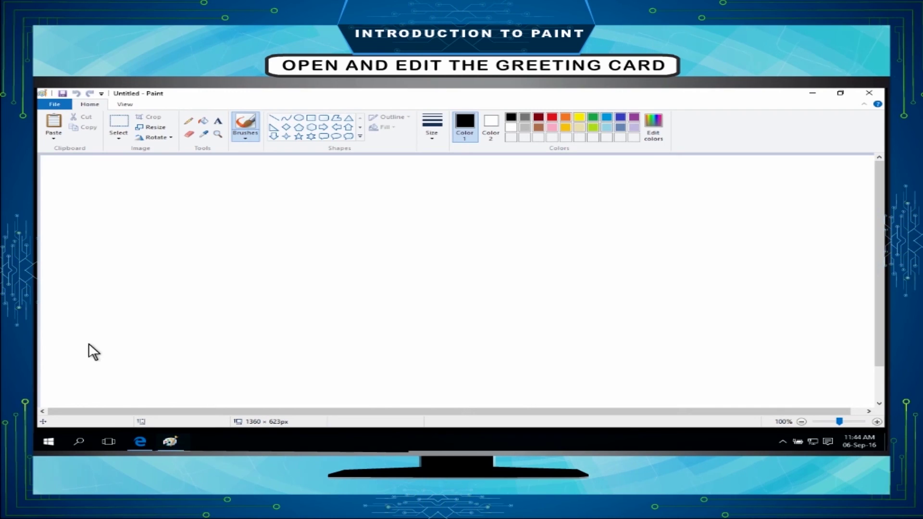
# Open the Greeting Card picture from the Desktop in Paint
pyautogui.click(55, 104)
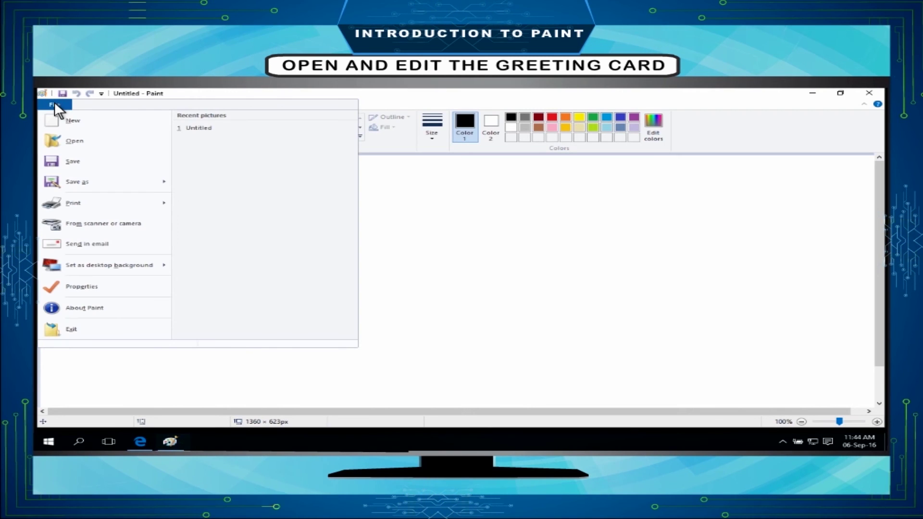
pyautogui.click(83, 140)
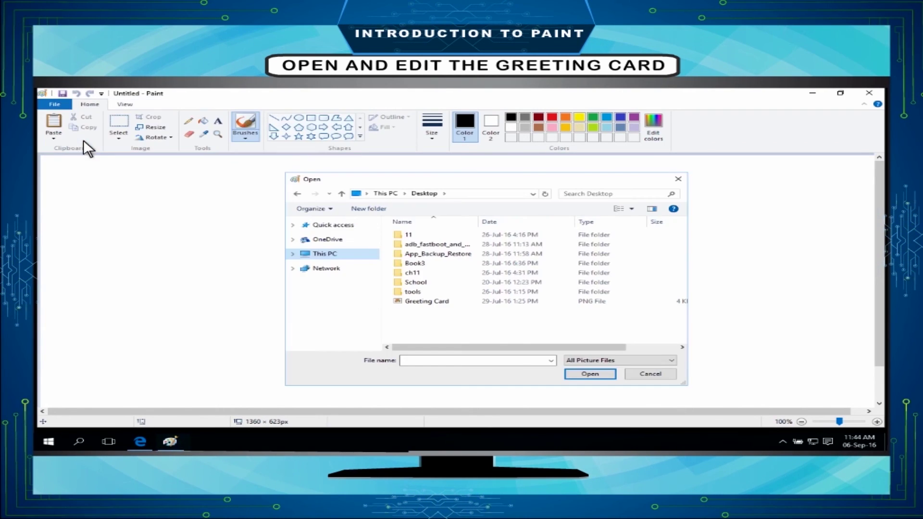
pyautogui.click(436, 301)
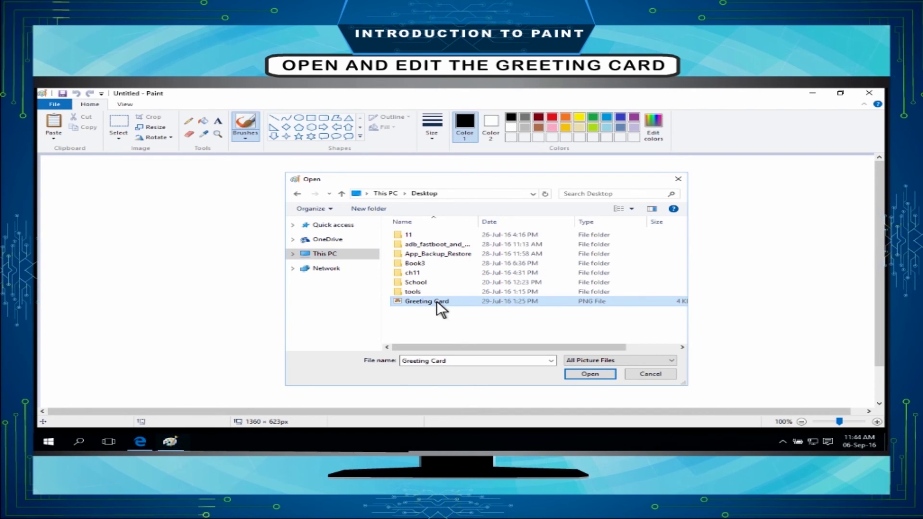
pyautogui.click(589, 374)
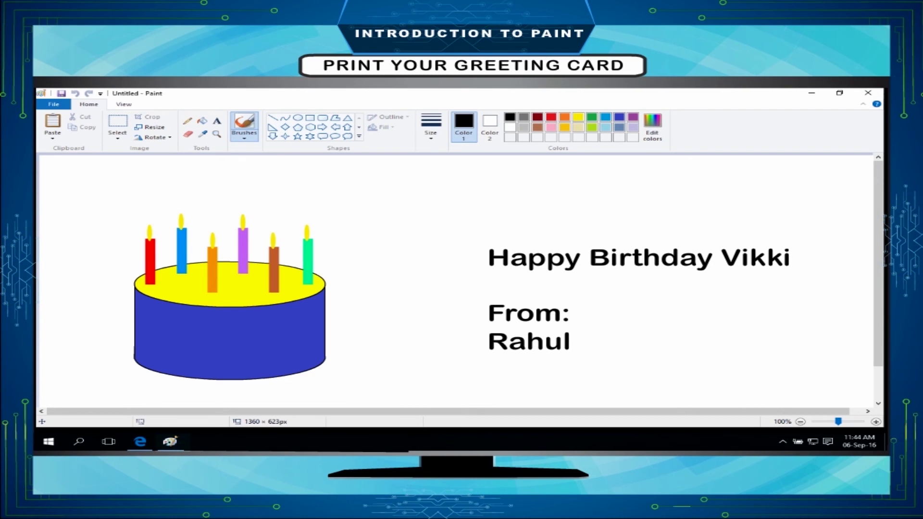
# Print the birthday card from the File menu
pyautogui.click(53, 104)
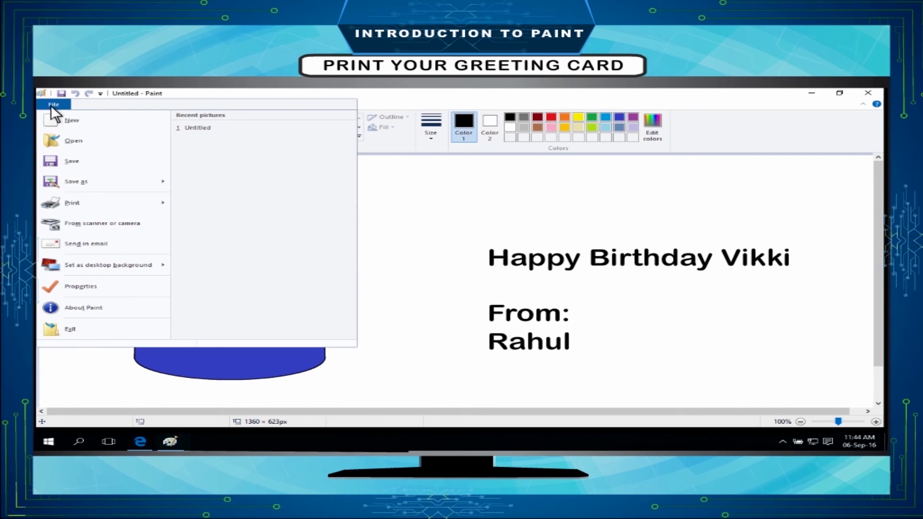
pyautogui.click(72, 202)
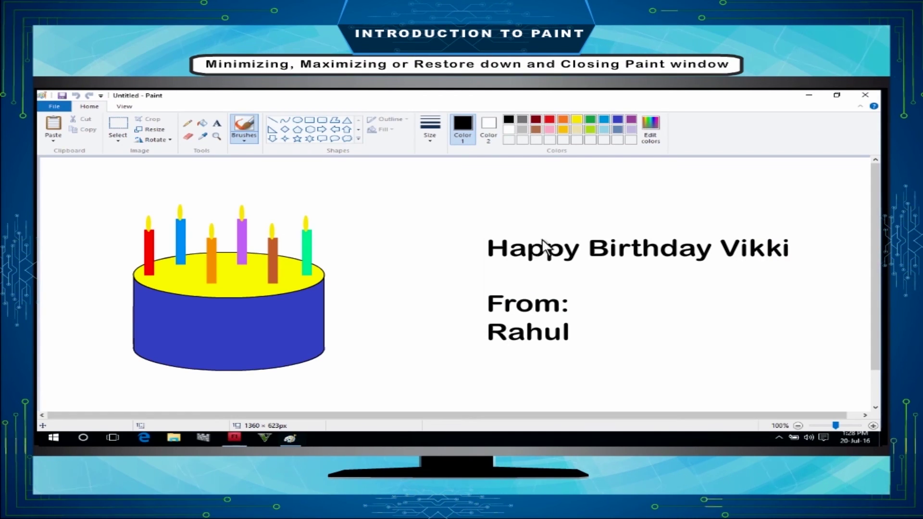
pyautogui.click(808, 95)
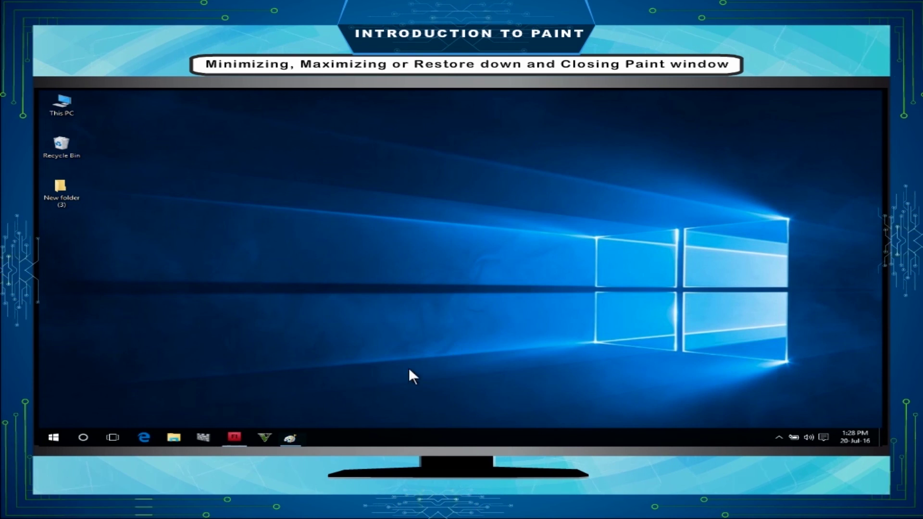
pyautogui.click(308, 438)
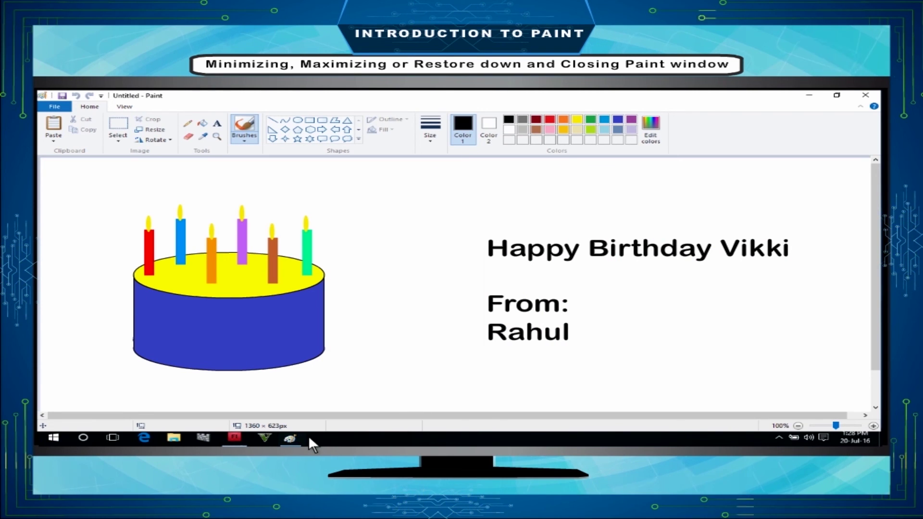
pyautogui.click(836, 94)
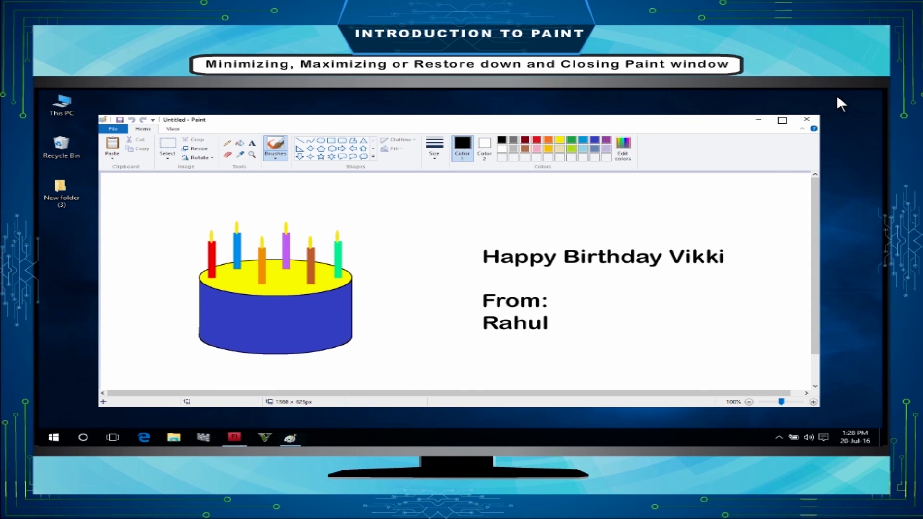
pyautogui.click(782, 119)
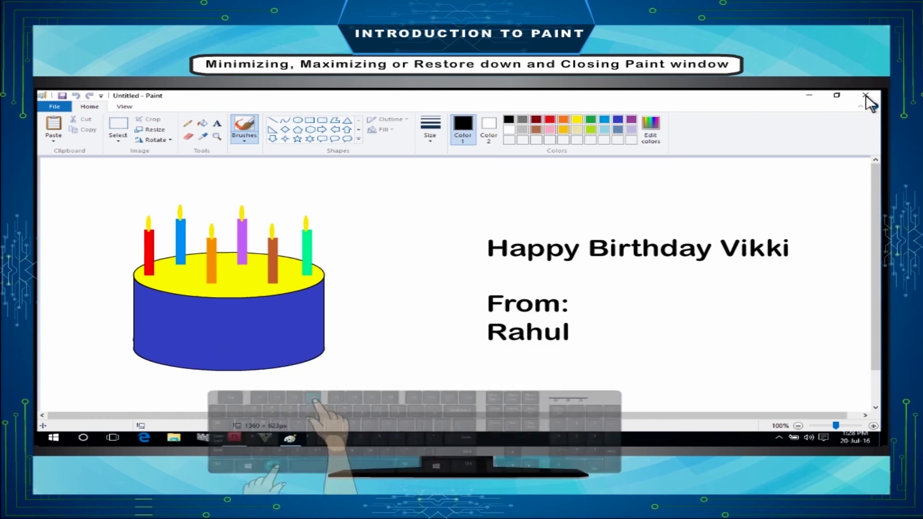
# Exit Paint from the File menu
pyautogui.click(54, 106)
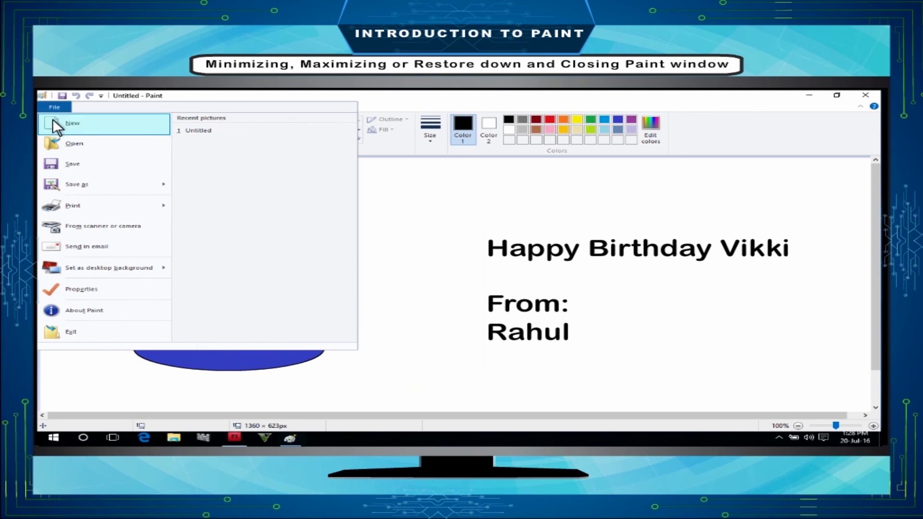
pyautogui.click(78, 333)
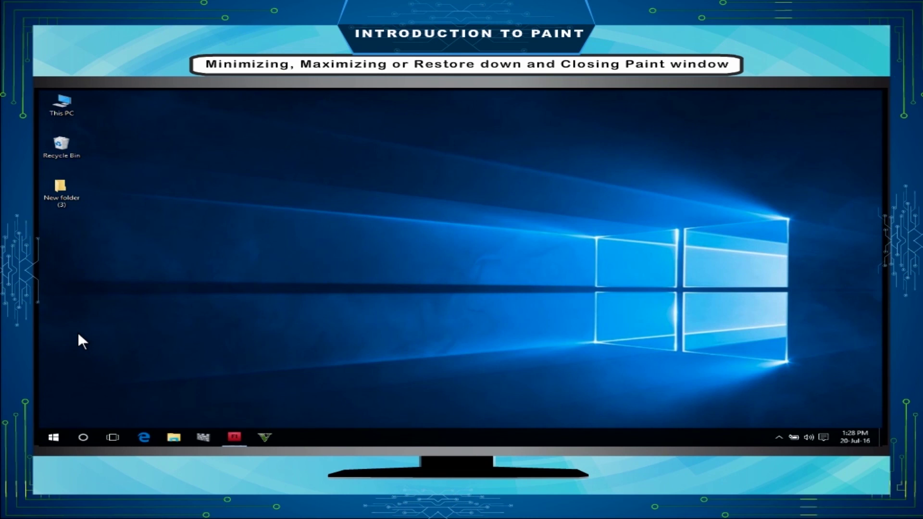